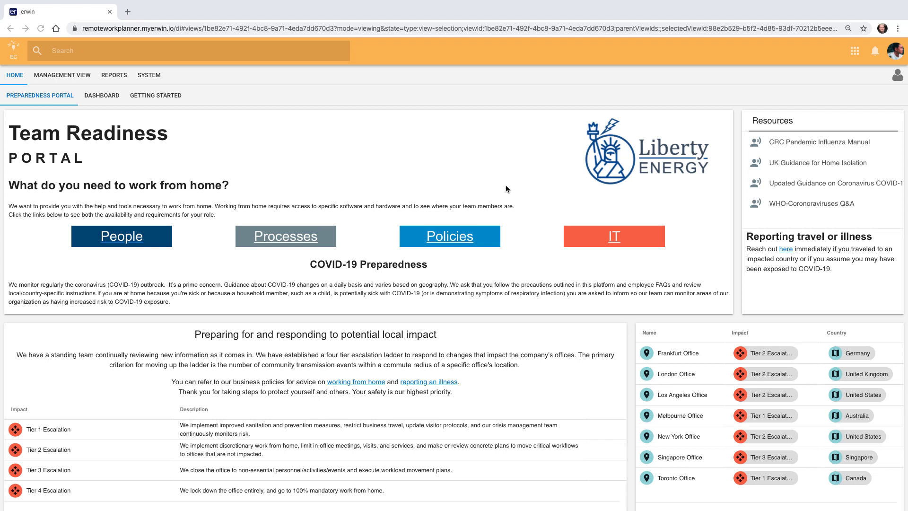
Browse the company Risks list, check your own risks, then return to the company Risks list
{"action": "left_click", "coordinate": [56, 75]}
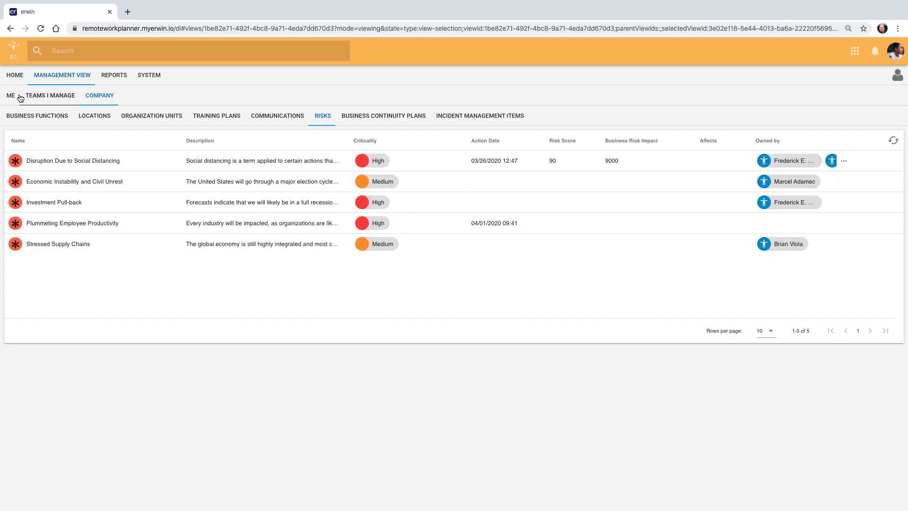
{"action": "left_click", "coordinate": [16, 94]}
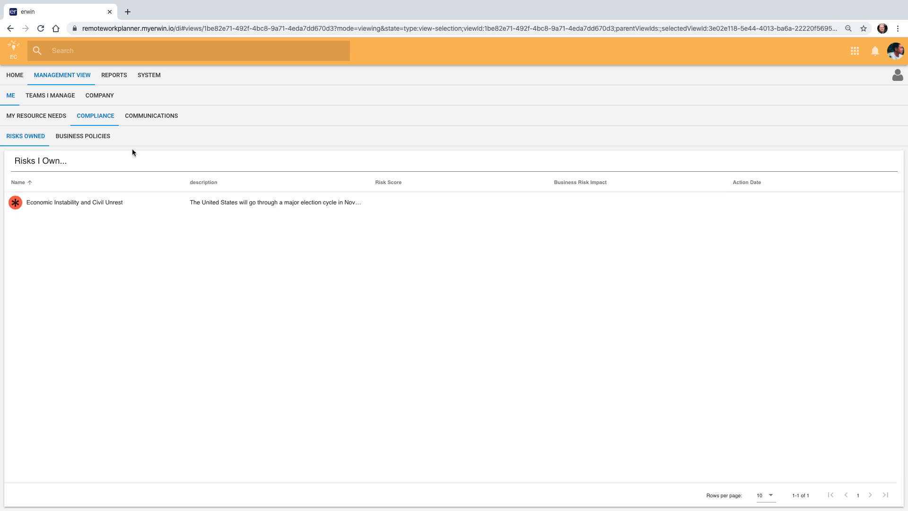
{"action": "left_click", "coordinate": [107, 99]}
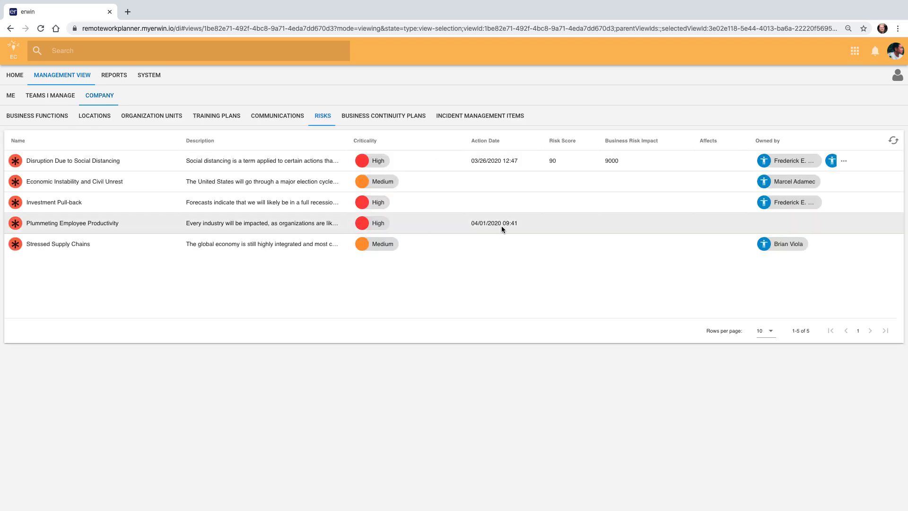
Make the matching colleague owner of Plummeting Employee Productivity and save the risk
{"action": "left_click", "coordinate": [777, 222]}
{"action": "left_click", "coordinate": [596, 205]}
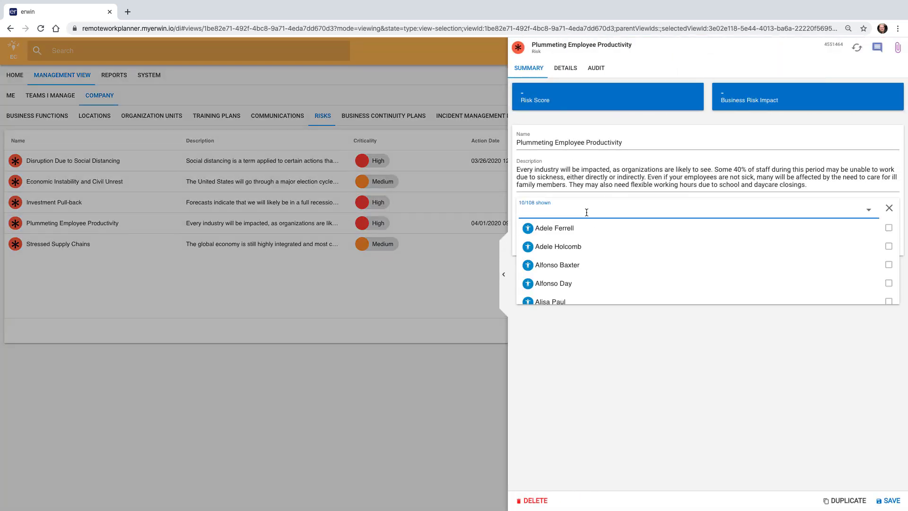
{"action": "type", "text": "marce"}
{"action": "key", "text": "Down"}
{"action": "key", "text": "Return"}
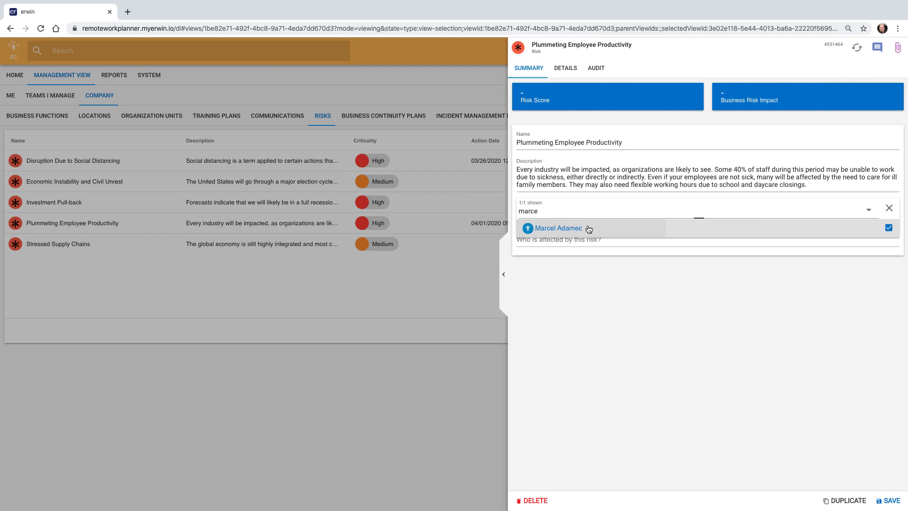
{"action": "left_click", "coordinate": [887, 500]}
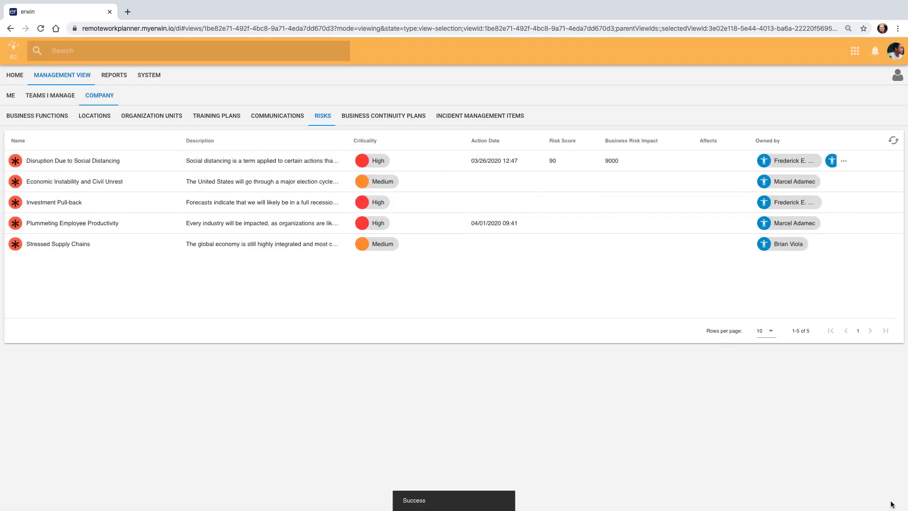
Open Plummeting Employee Productivity from your Risks Owned list to see its assigned owner
{"action": "left_click", "coordinate": [11, 97]}
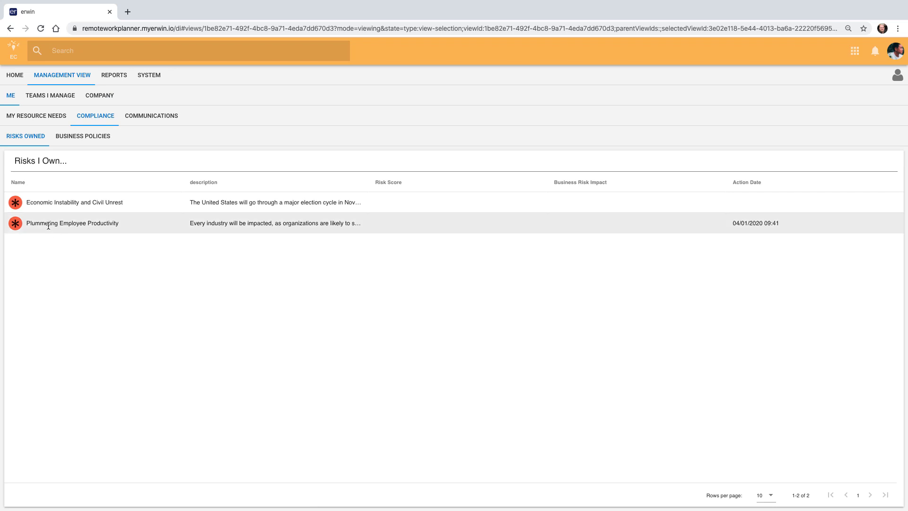
{"action": "left_click", "coordinate": [48, 225]}
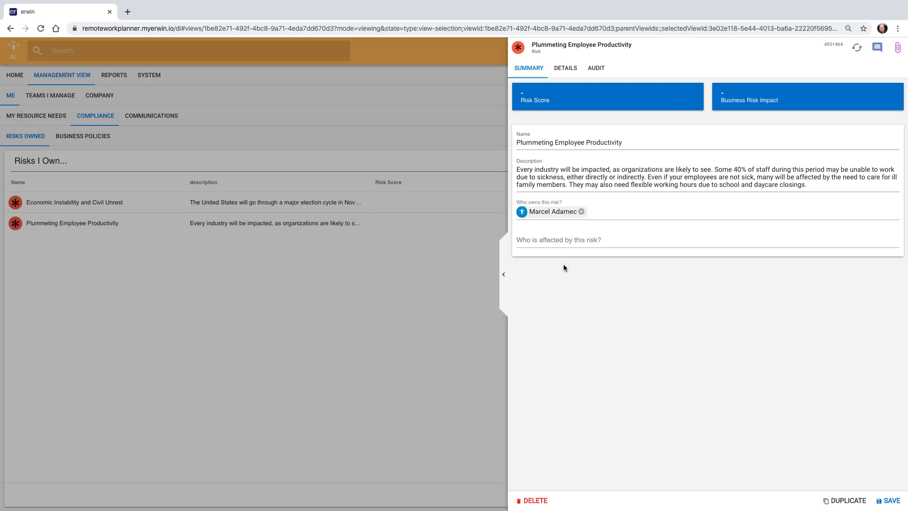
Rate the risk: criticality High, probability Very High, cost 6-10%, schedule 2 weeks, safety 1 day work lost; save
{"action": "left_click", "coordinate": [564, 69]}
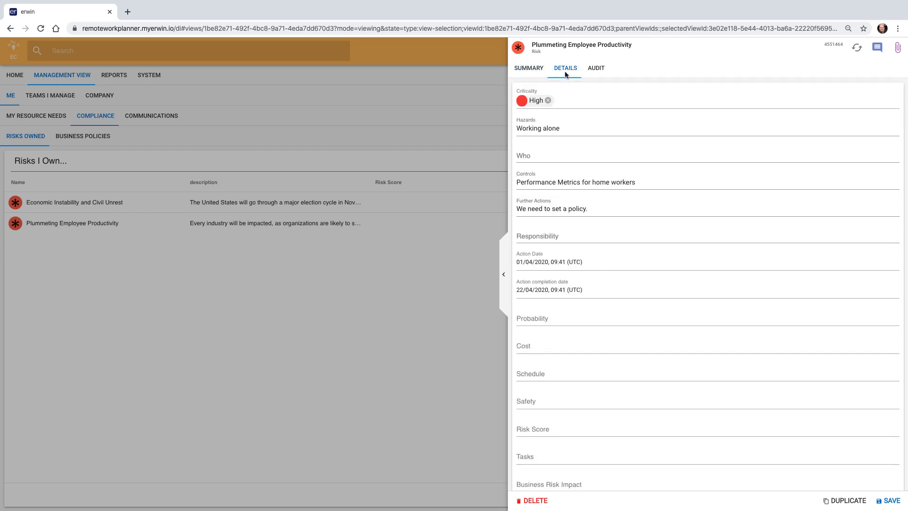
{"action": "left_click", "coordinate": [572, 101]}
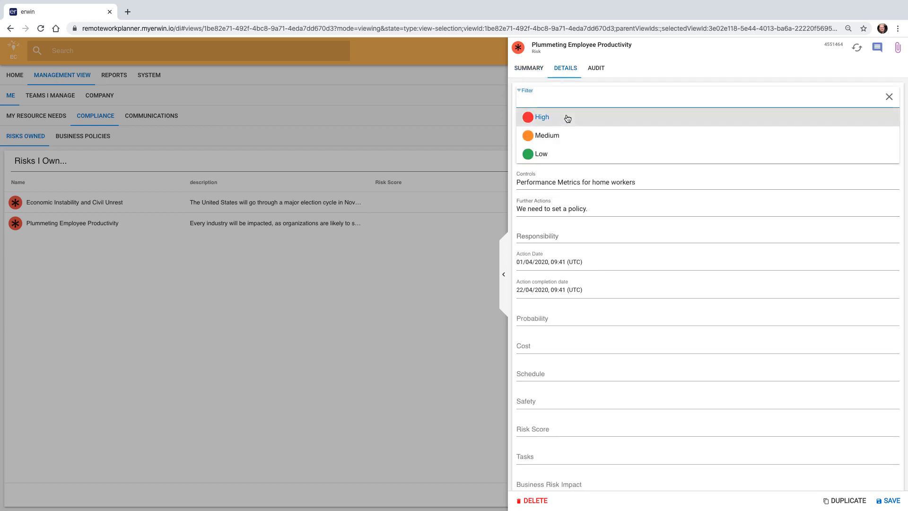
{"action": "left_click", "coordinate": [567, 118]}
{"action": "left_click", "coordinate": [568, 319]}
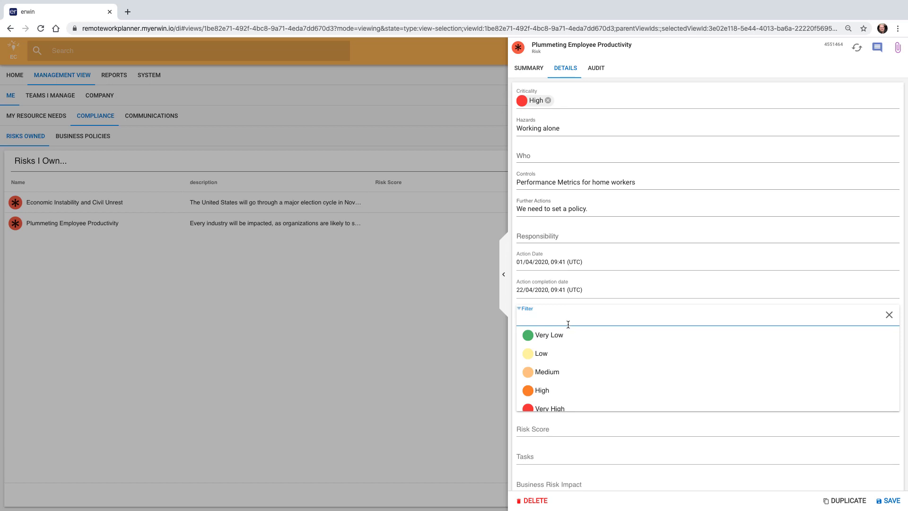
{"action": "left_click", "coordinate": [560, 408]}
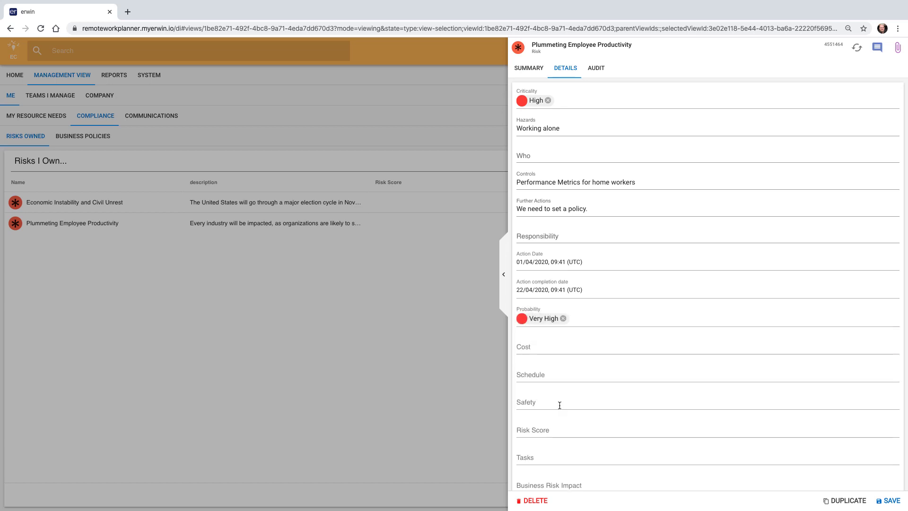
{"action": "left_click", "coordinate": [545, 348]}
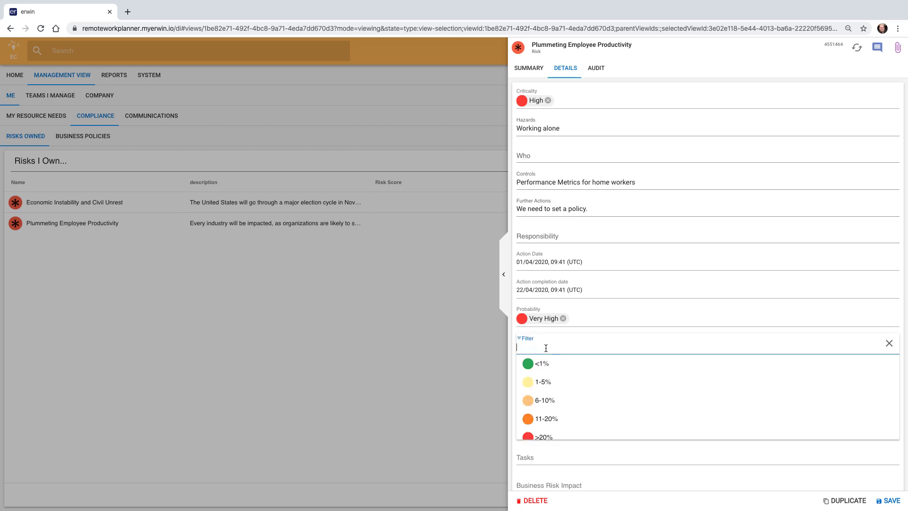
{"action": "left_click", "coordinate": [554, 406]}
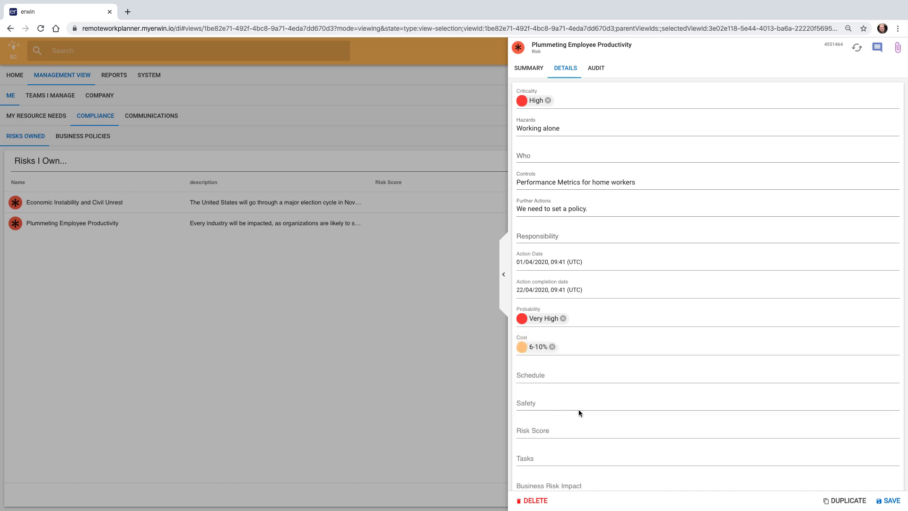
{"action": "left_click", "coordinate": [548, 377]}
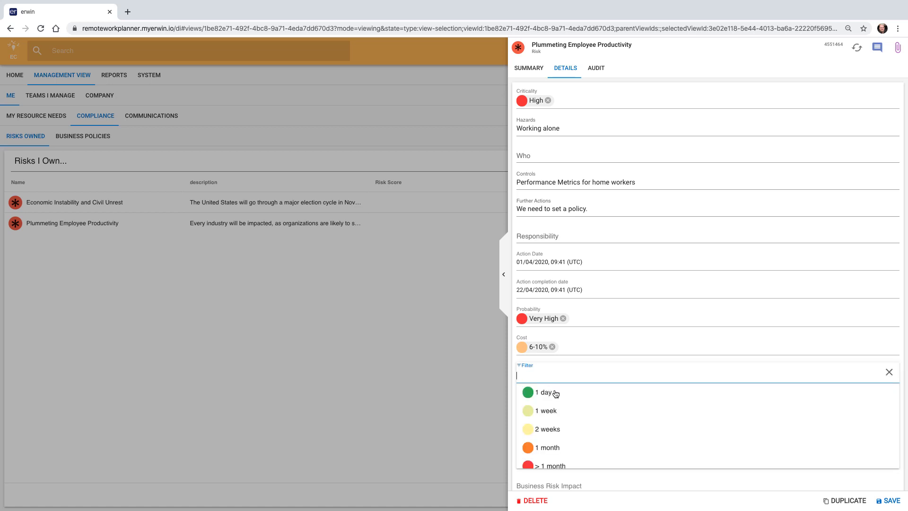
{"action": "left_click", "coordinate": [558, 429]}
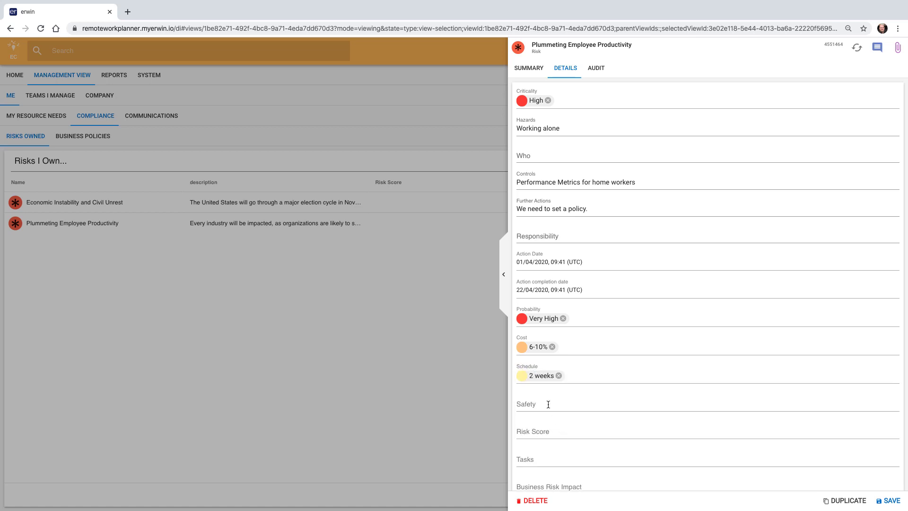
{"action": "left_click", "coordinate": [548, 405]}
{"action": "left_click", "coordinate": [580, 476]}
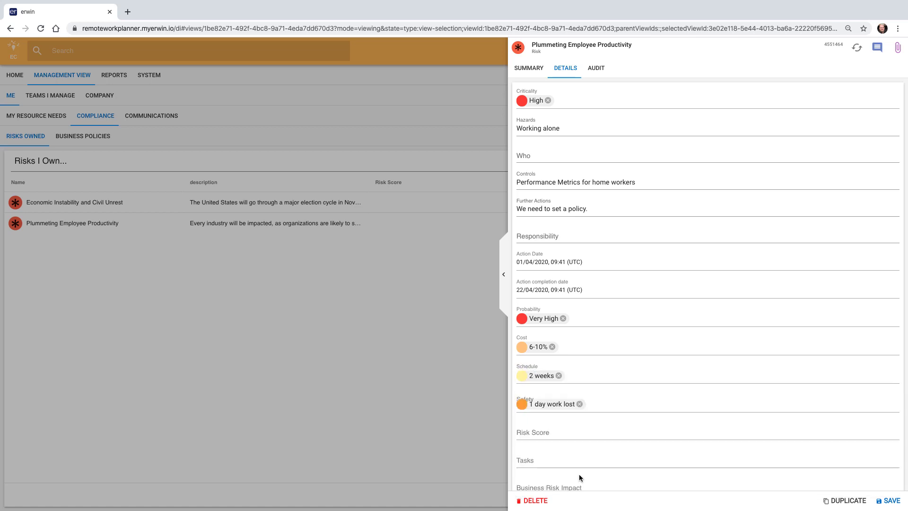
{"action": "left_click", "coordinate": [891, 500]}
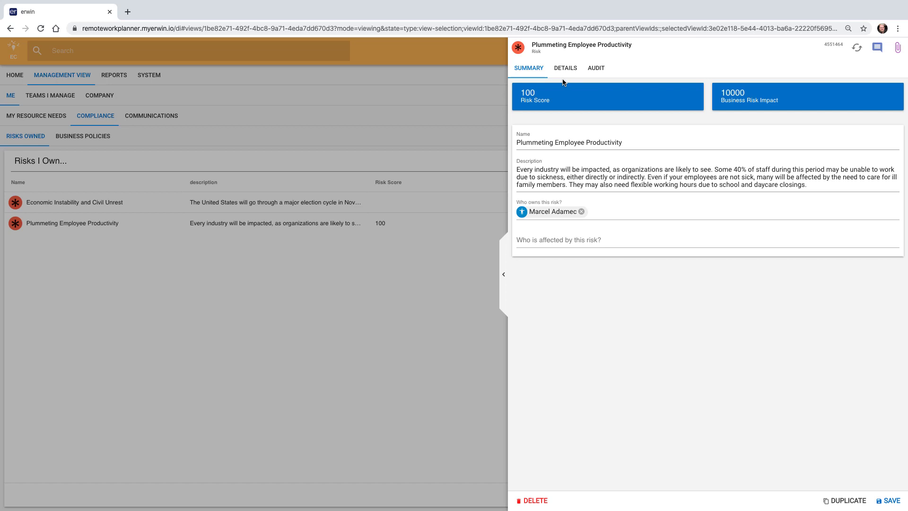
Sort company Risks by Business Risk Impact descending and open the top entry, Plummeting Employee Productivity
{"action": "left_click", "coordinate": [105, 98]}
{"action": "left_click", "coordinate": [106, 97]}
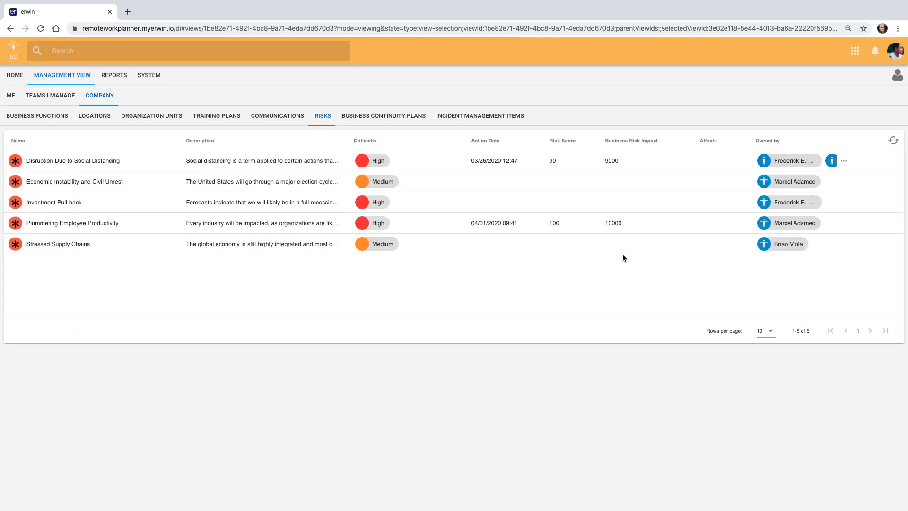
{"action": "left_click_drag", "start_coordinate": [666, 142], "coordinate": [667, 146]}
{"action": "left_click", "coordinate": [665, 144]}
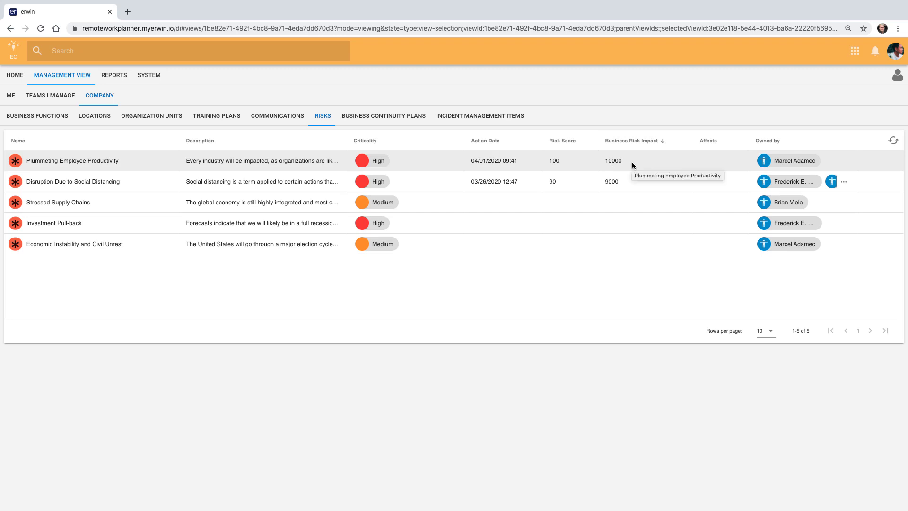
{"action": "left_click", "coordinate": [16, 162]}
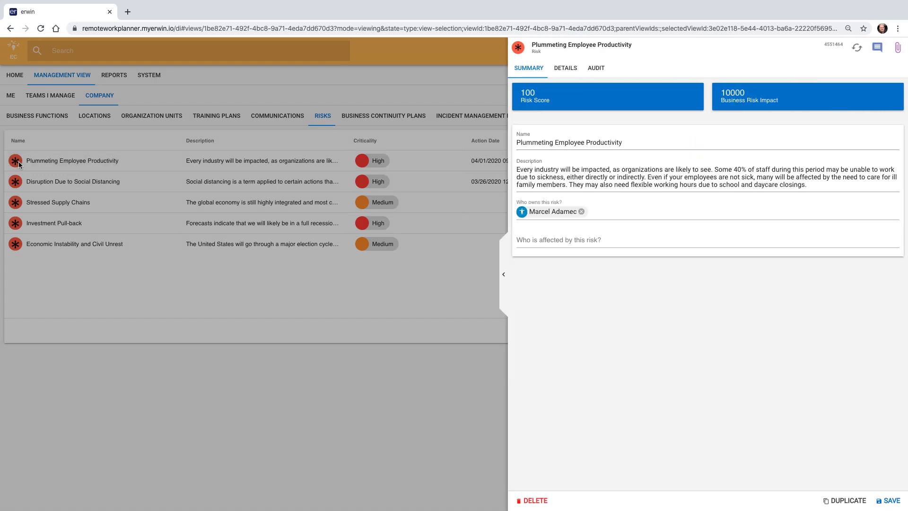
Tick Work from Home (WFH) Policy in the risk's Mitigated by field and save
{"action": "left_click", "coordinate": [566, 70]}
{"action": "scroll", "coordinate": [593, 452], "scroll_direction": "down", "scroll_amount": 1}
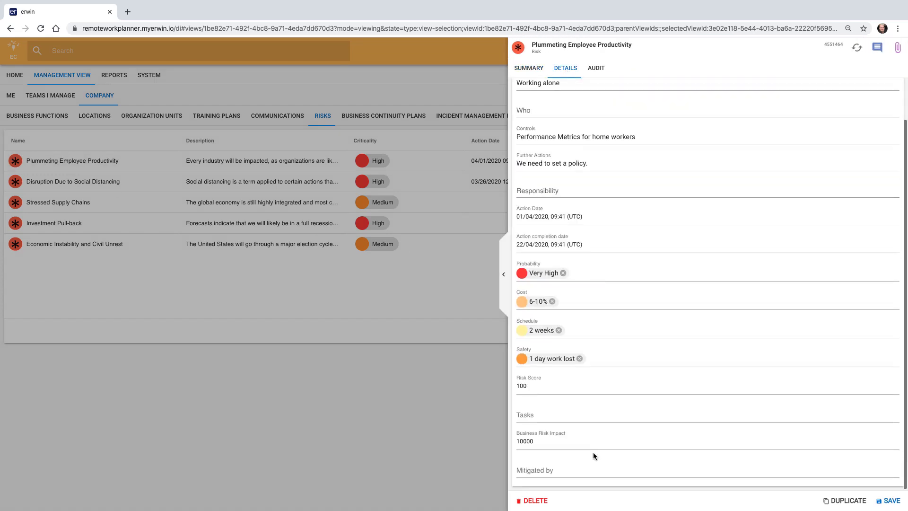
{"action": "left_click", "coordinate": [571, 471]}
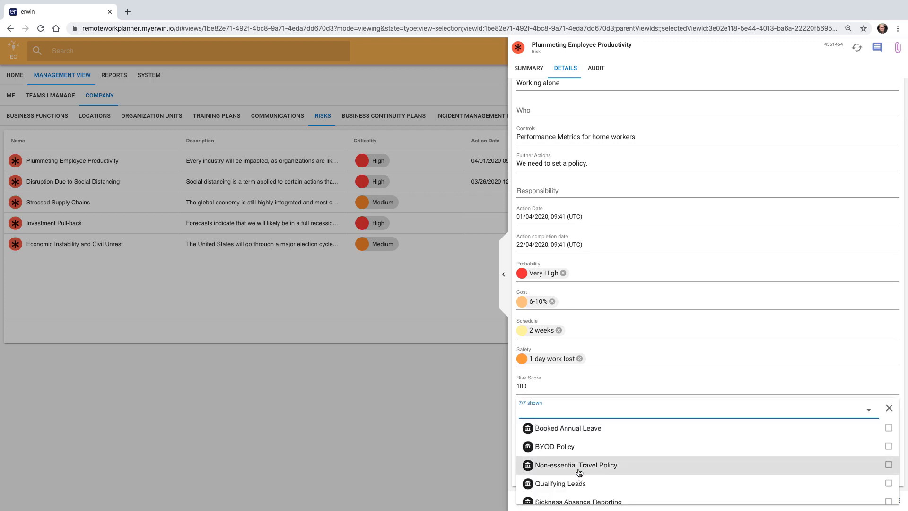
{"action": "scroll", "coordinate": [615, 482], "scroll_direction": "down", "scroll_amount": 1}
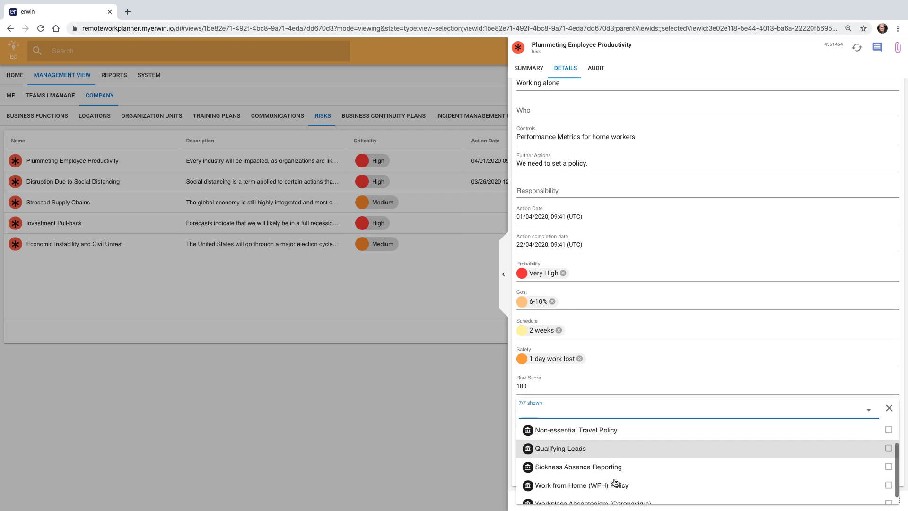
{"action": "scroll", "coordinate": [615, 482], "scroll_direction": "down", "scroll_amount": 1}
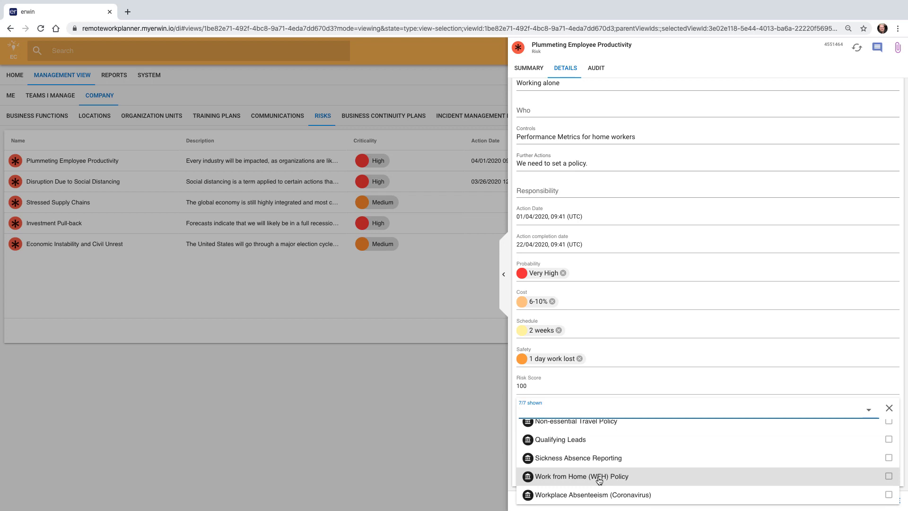
{"action": "left_click", "coordinate": [598, 478]}
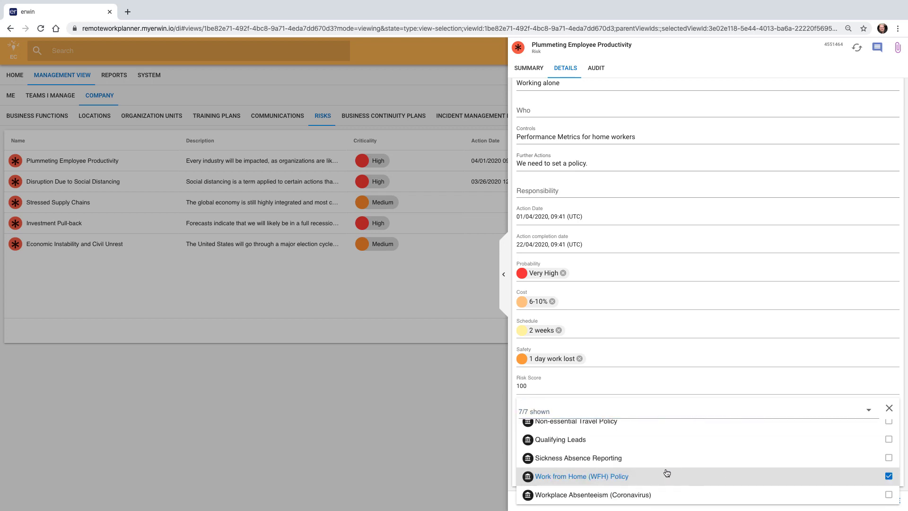
{"action": "left_click", "coordinate": [479, 466]}
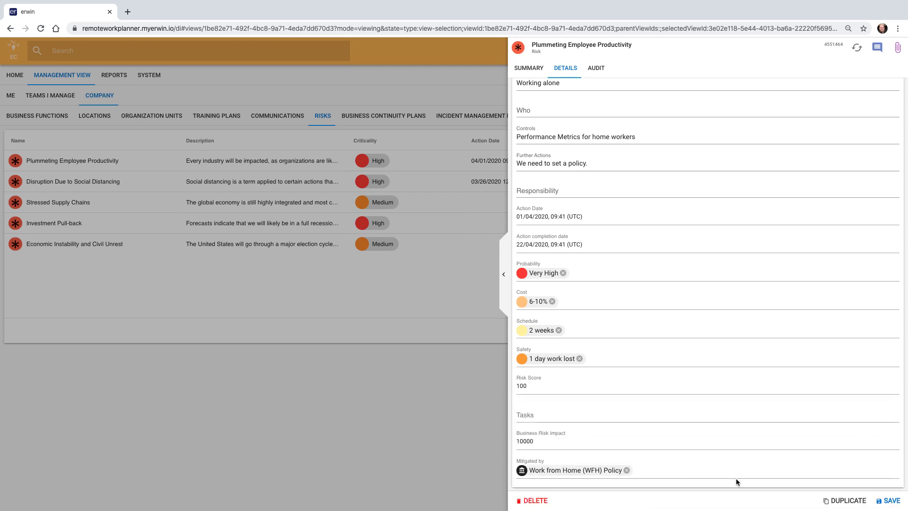
{"action": "left_click", "coordinate": [884, 501]}
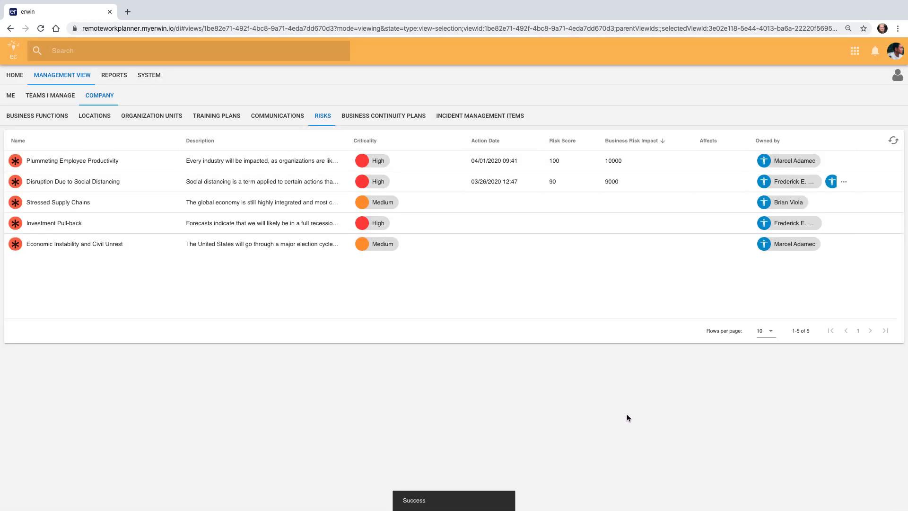
Set the Establish incident item's What is at Risk? to Plummeting Employee Productivity
{"action": "left_click", "coordinate": [484, 120]}
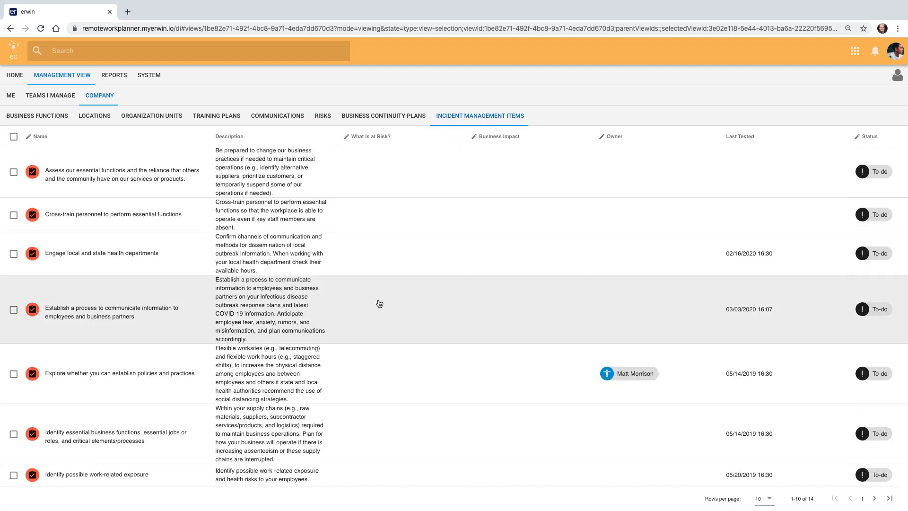
{"action": "left_click", "coordinate": [379, 303]}
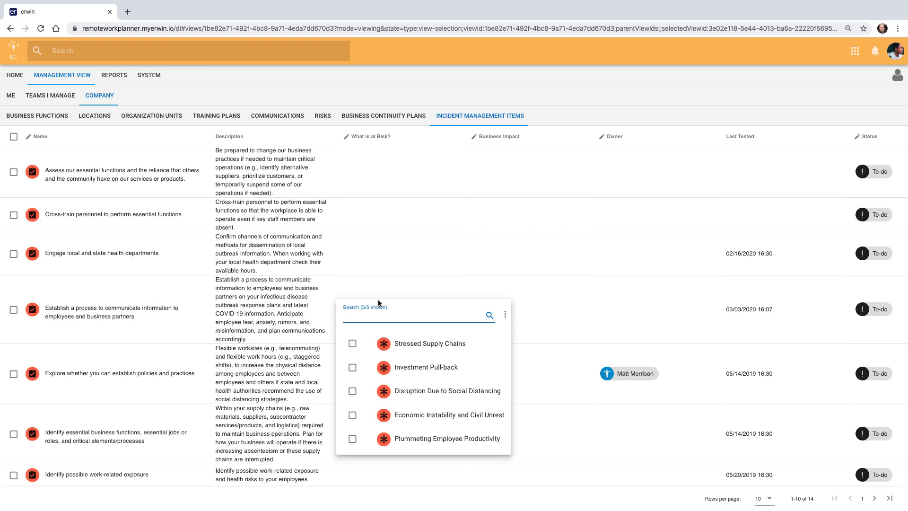
{"action": "left_click", "coordinate": [351, 443]}
Change the Establish item's status to In-Progress
{"action": "left_click", "coordinate": [606, 324]}
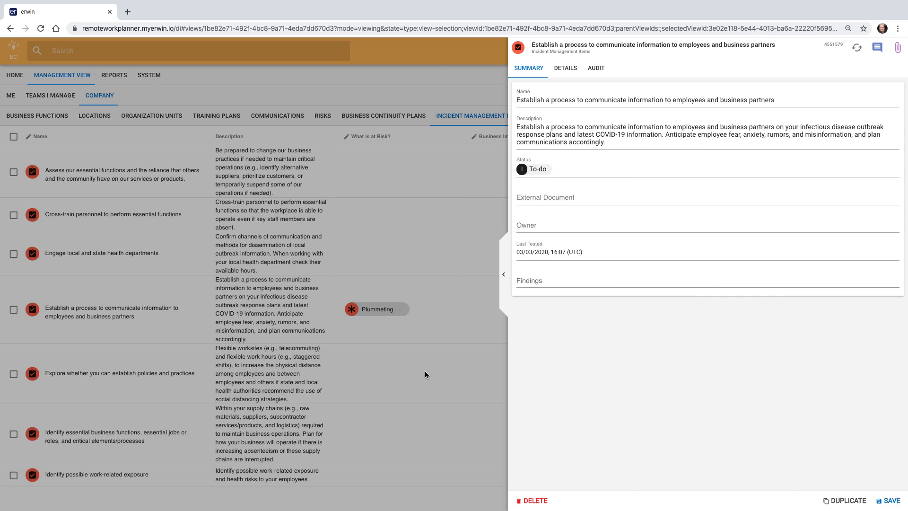
{"action": "left_click", "coordinate": [440, 348]}
{"action": "left_click", "coordinate": [876, 315]}
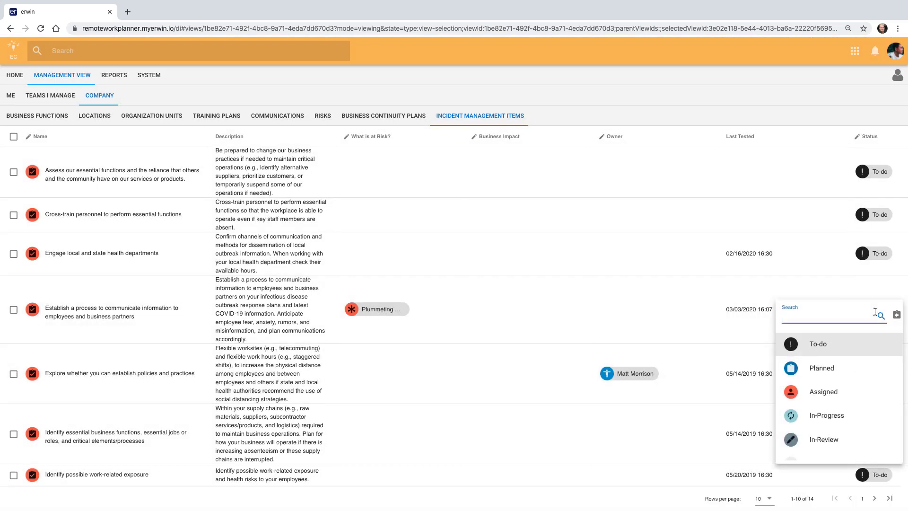
{"action": "left_click", "coordinate": [823, 414]}
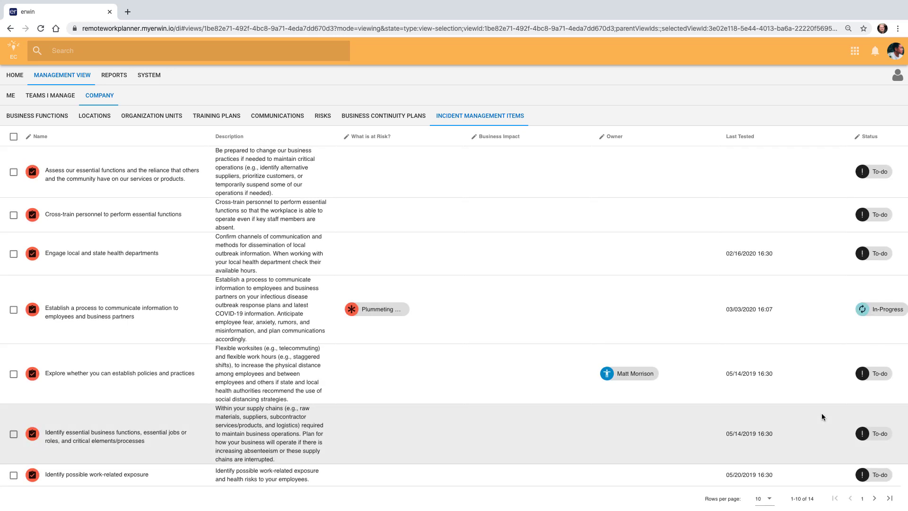
Add the three 'comm' key business processes, including weekly company-wide and remote-worker communication, to the Establish item
{"action": "left_click", "coordinate": [119, 316]}
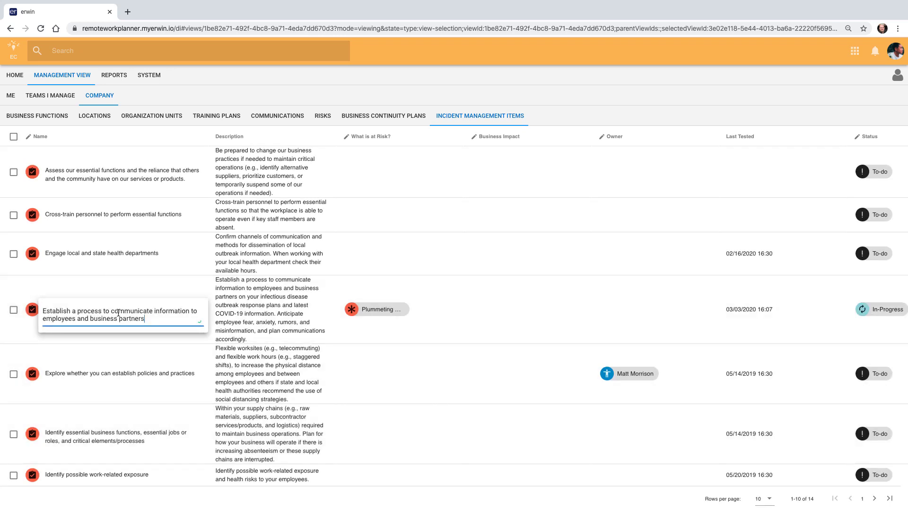
{"action": "left_click", "coordinate": [33, 311]}
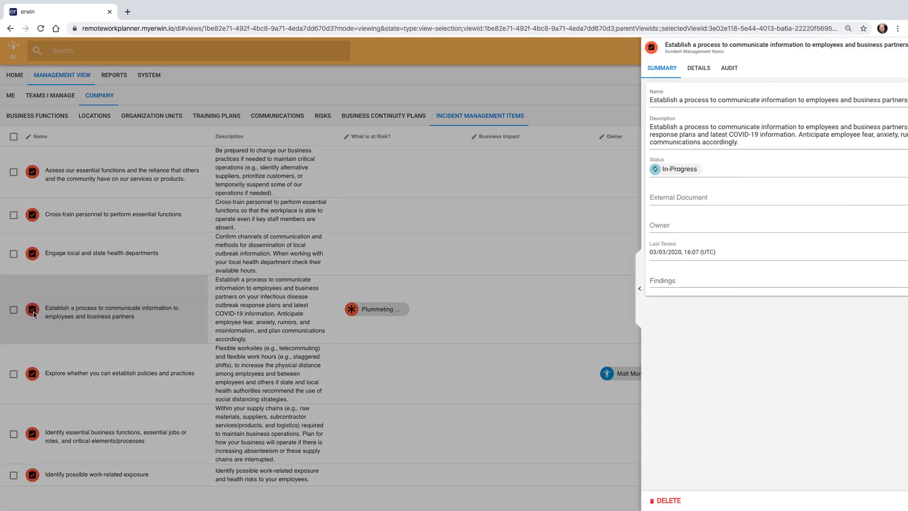
{"action": "left_click", "coordinate": [565, 69]}
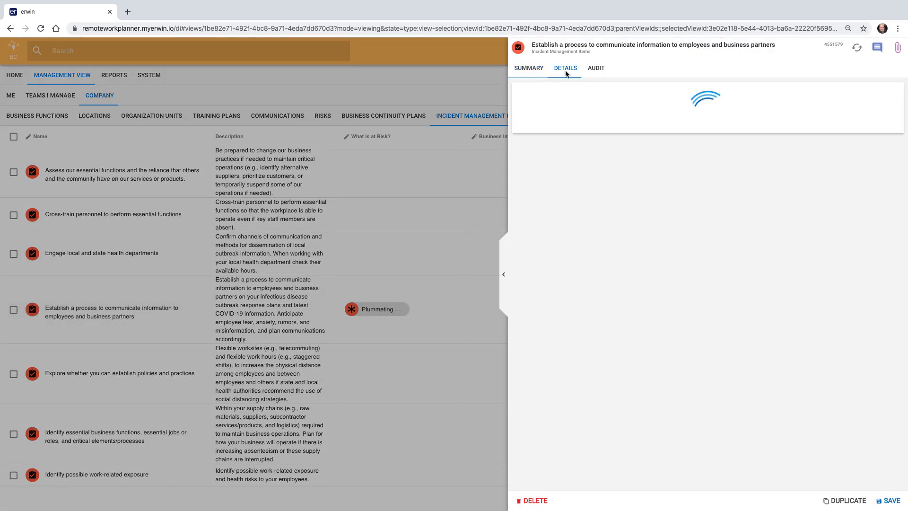
{"action": "left_click", "coordinate": [583, 180]}
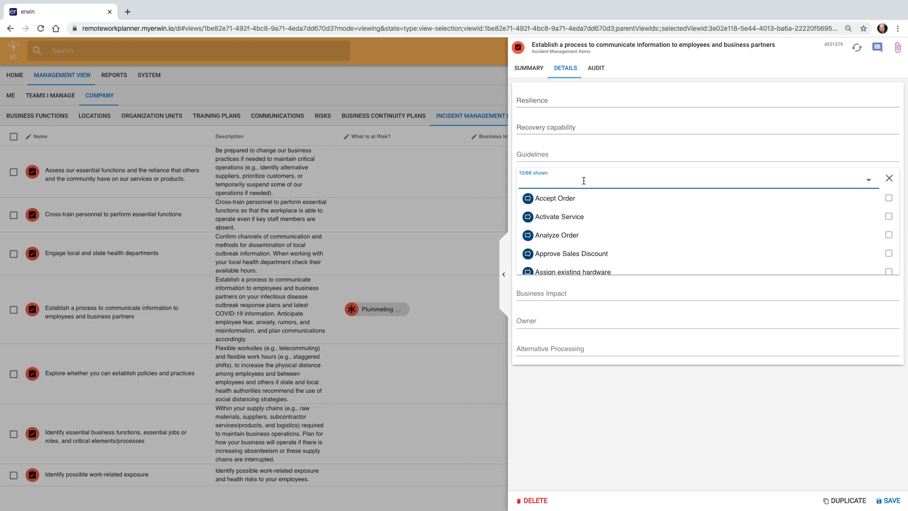
{"action": "type", "text": "comm"}
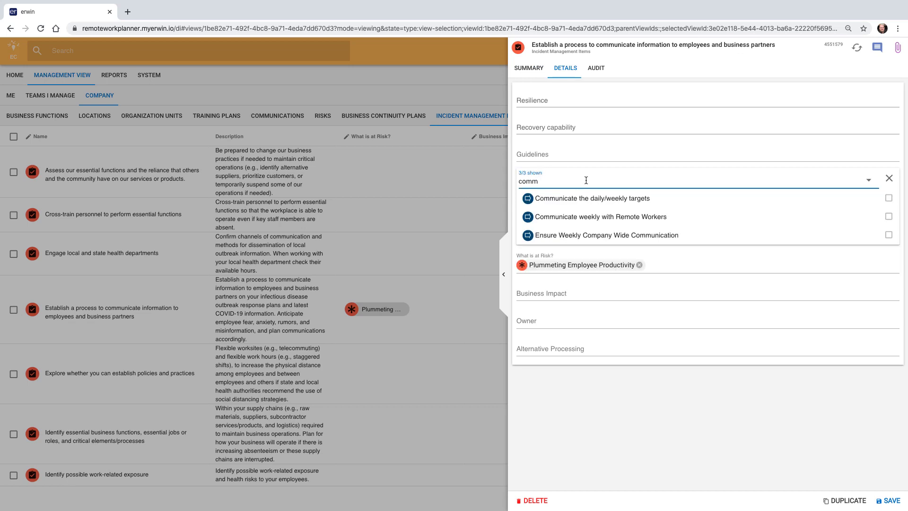
{"action": "left_click", "coordinate": [889, 234]}
{"action": "left_click", "coordinate": [889, 216]}
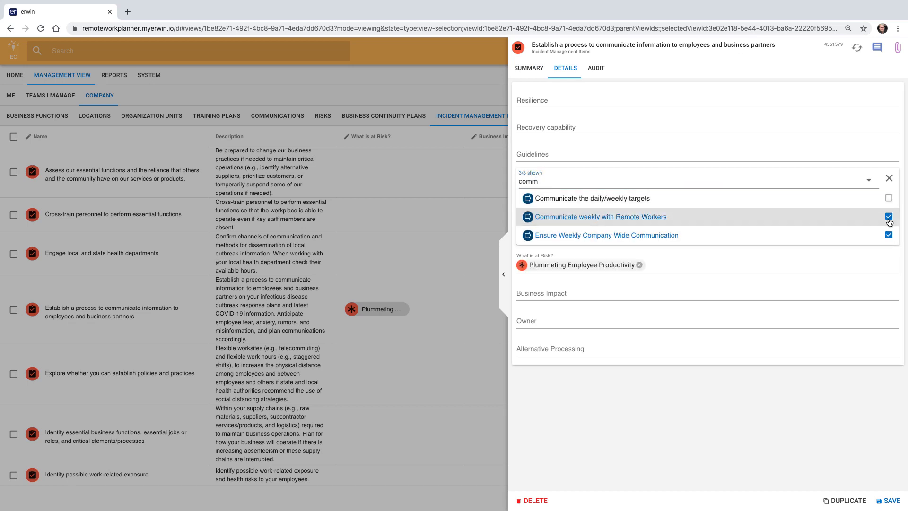
{"action": "left_click", "coordinate": [889, 197]}
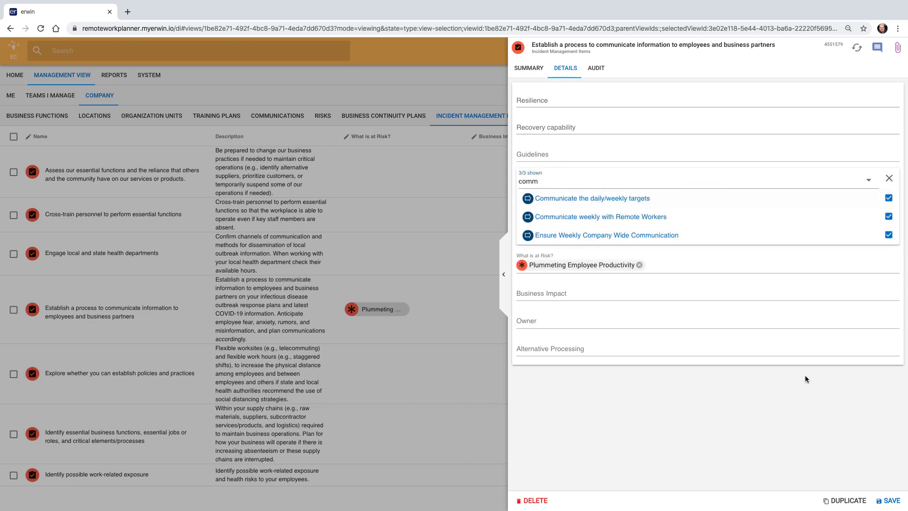
{"action": "left_click", "coordinate": [552, 321]}
Assign the matching colleague as the item's owner and save it
{"action": "left_click", "coordinate": [541, 334]}
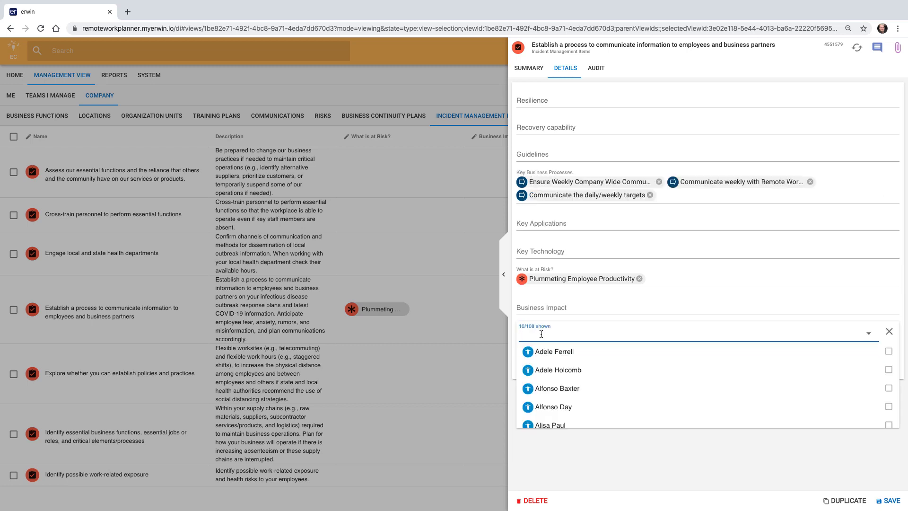
{"action": "type", "text": "marcel"}
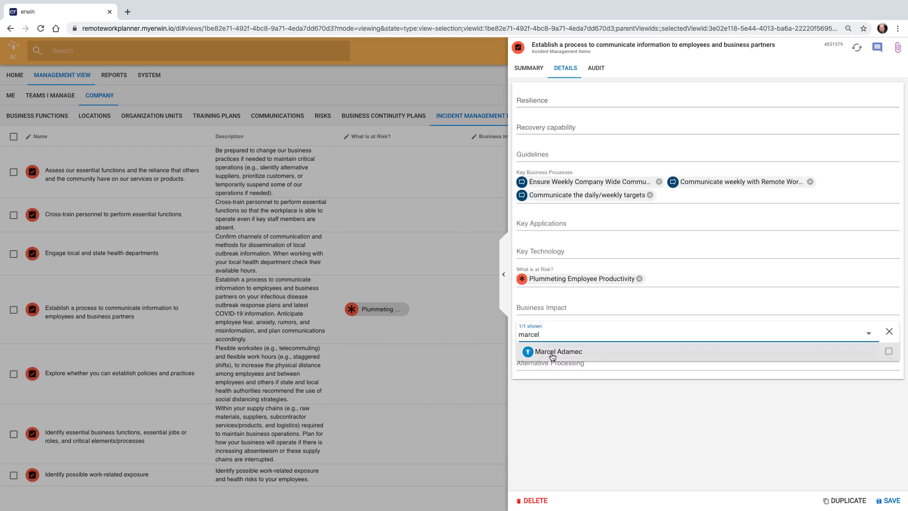
{"action": "left_click", "coordinate": [552, 355]}
{"action": "left_click", "coordinate": [751, 448]}
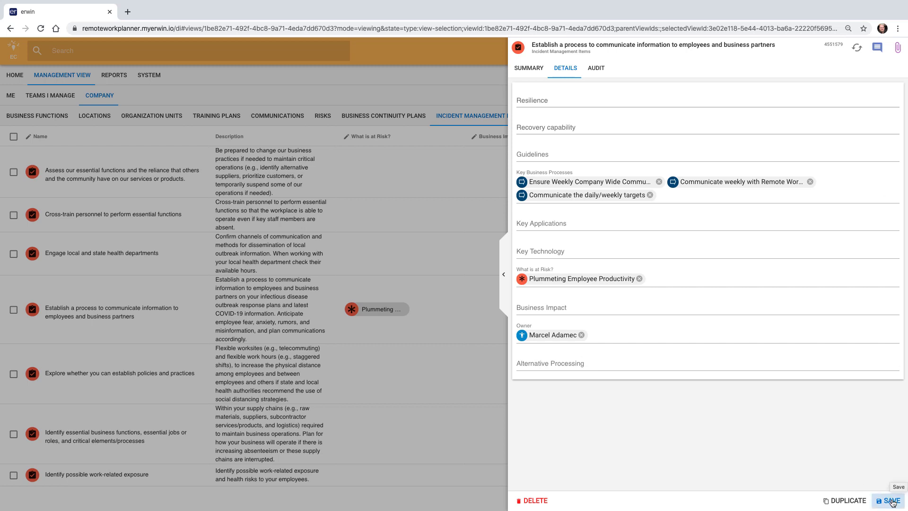
{"action": "left_click", "coordinate": [891, 501]}
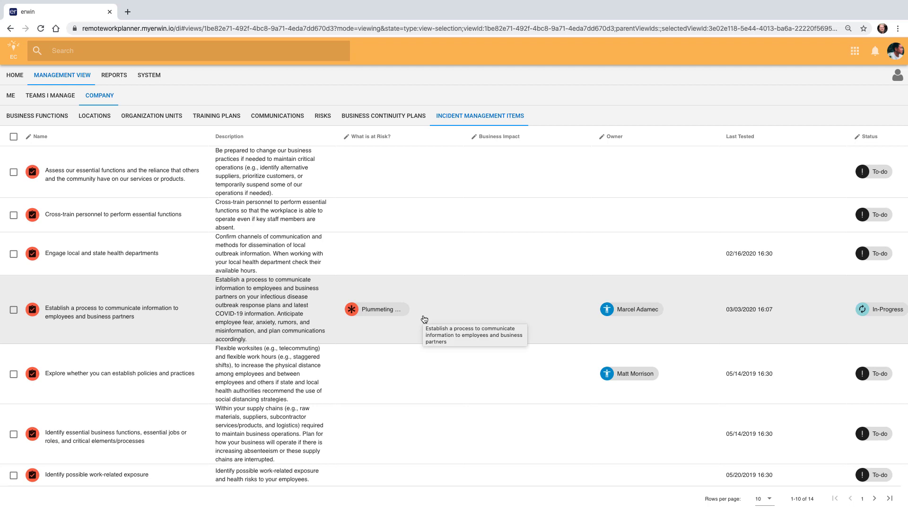
Open the Infectious Disease Outbreak Response Plan from the Business Continuity Plans list
{"action": "left_click", "coordinate": [384, 119]}
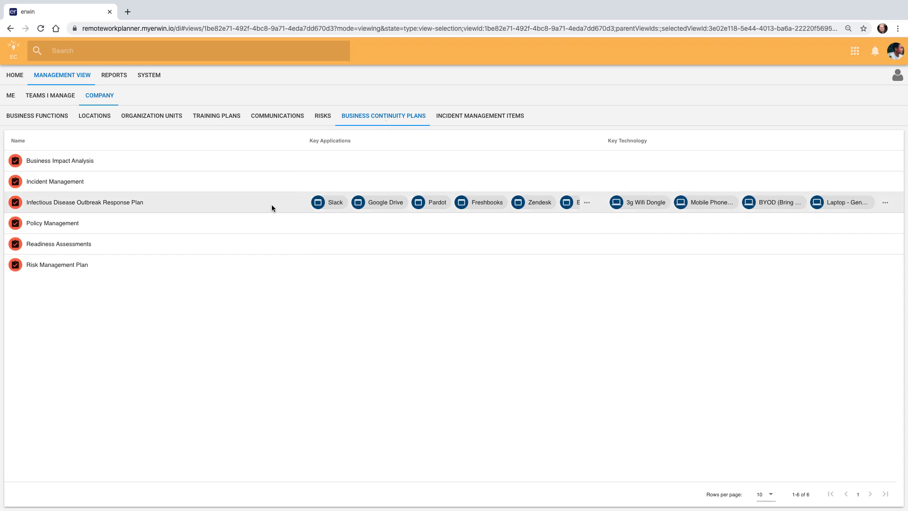
{"action": "left_click", "coordinate": [139, 205]}
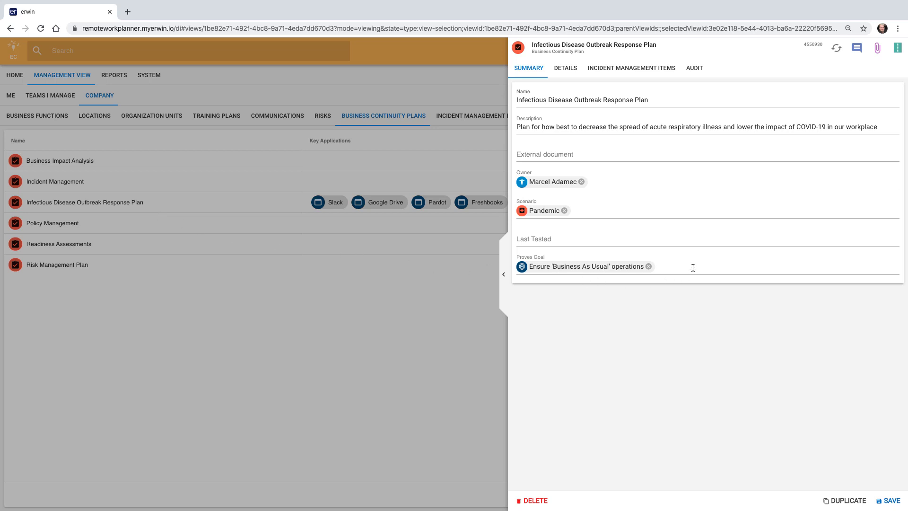
Review the plan's details, then list its 11 incident management items
{"action": "left_click", "coordinate": [564, 68]}
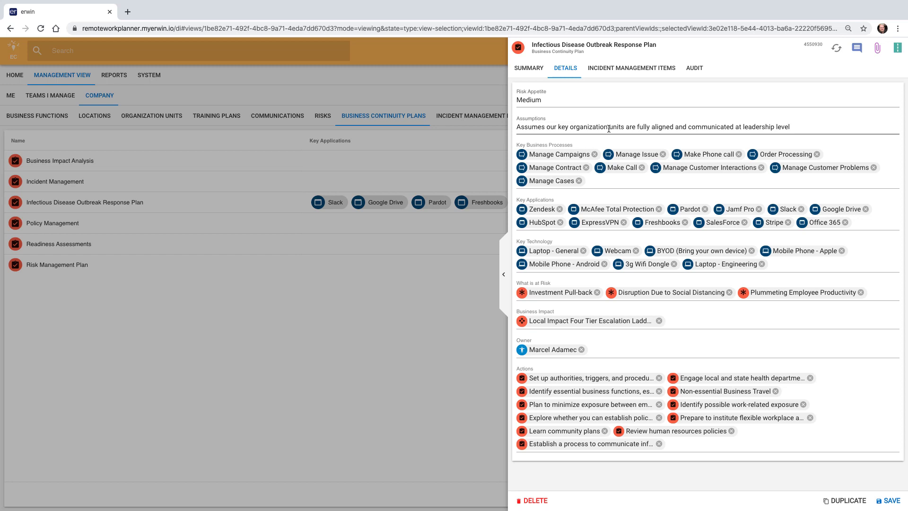
{"action": "left_click", "coordinate": [618, 69]}
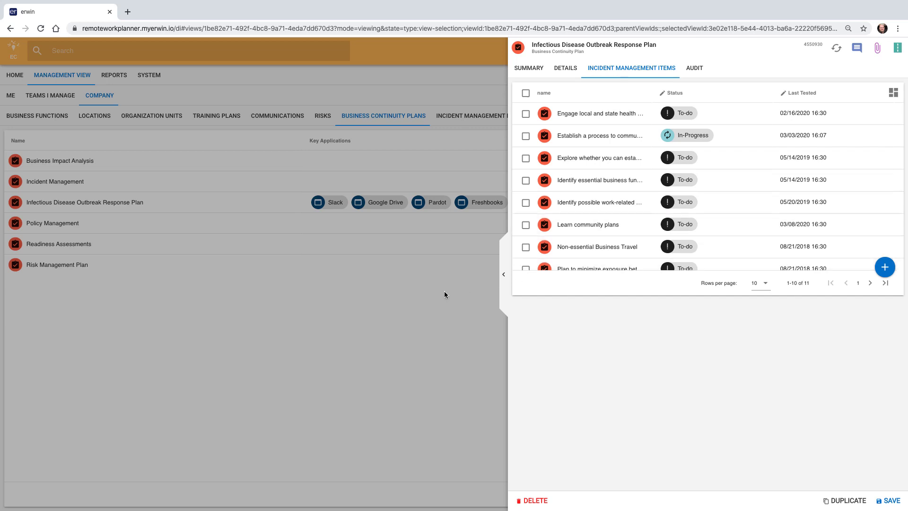
Close the plan's side panel and go to the Team Readiness Portal home page
{"action": "left_click", "coordinate": [391, 308]}
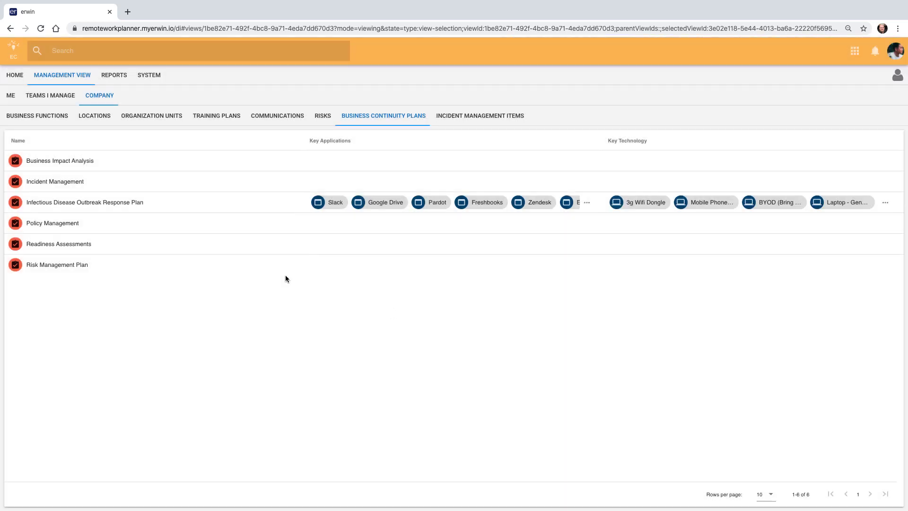
{"action": "left_click", "coordinate": [20, 79]}
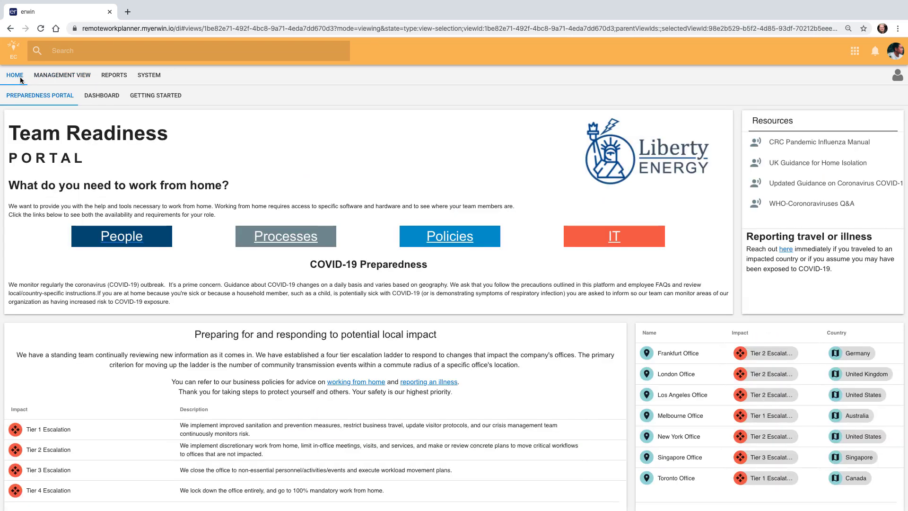